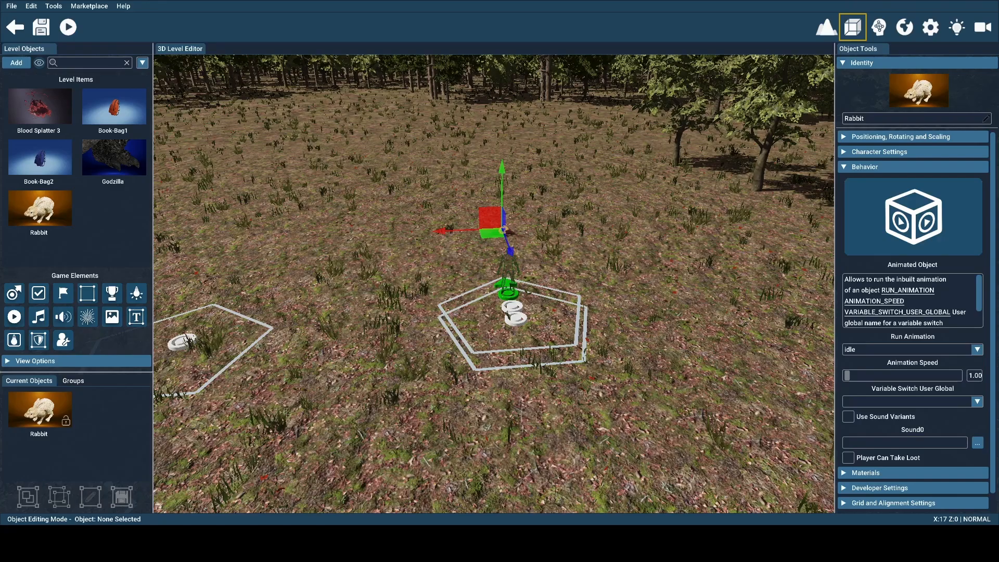
Examine the level layout around the player start, rabbit, book bags, trigger zones and distant Godzilla
mouse_move(661, 322)
right_mouse_down()
mouse_move(652, 308)
mouse_move(600, 310)
right_mouse_up()
key("d")
key("w")
key("w")
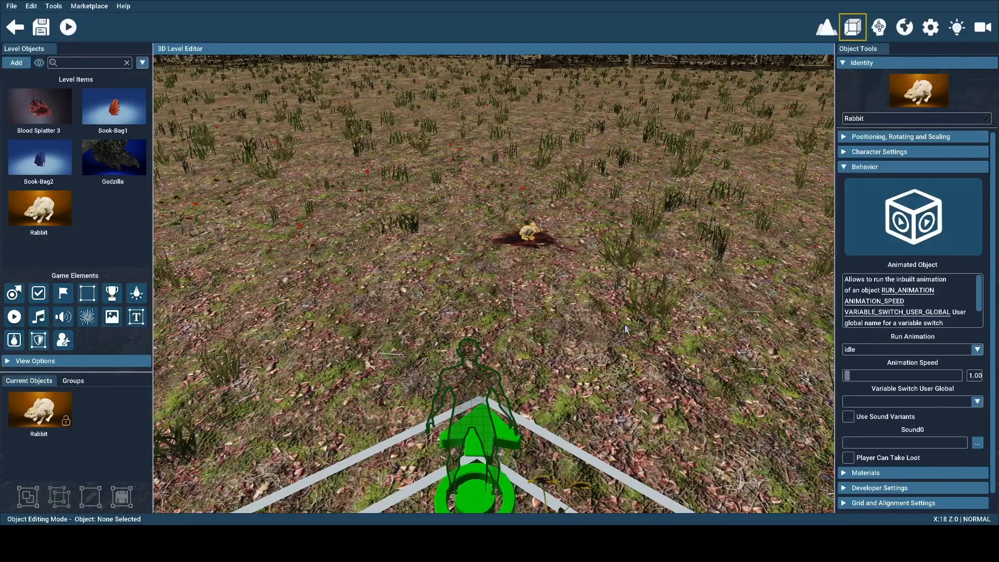
right_click_drag(624, 324, 516, 263)
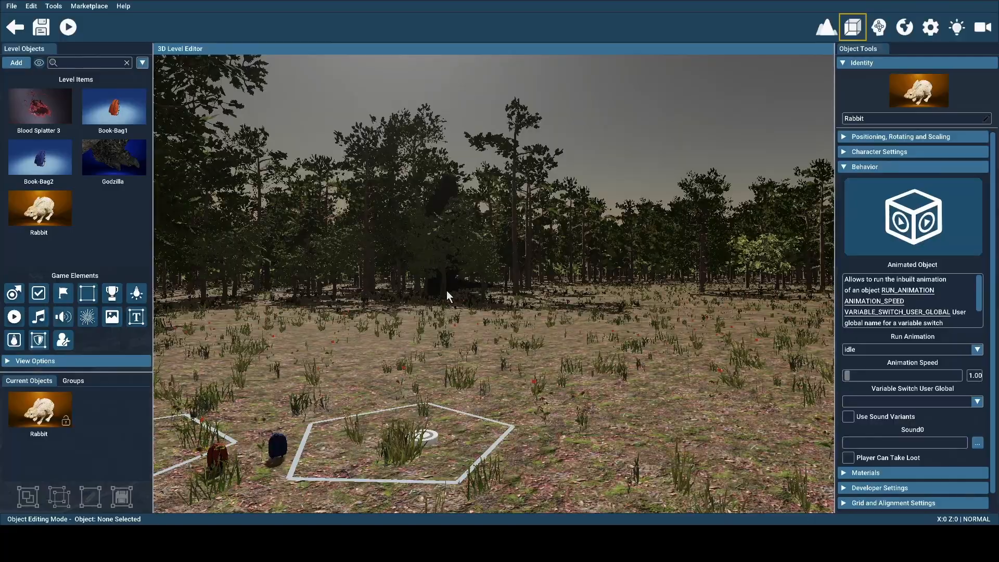
mouse_move(447, 290)
right_mouse_down()
mouse_move(541, 333)
mouse_move(624, 346)
right_mouse_up()
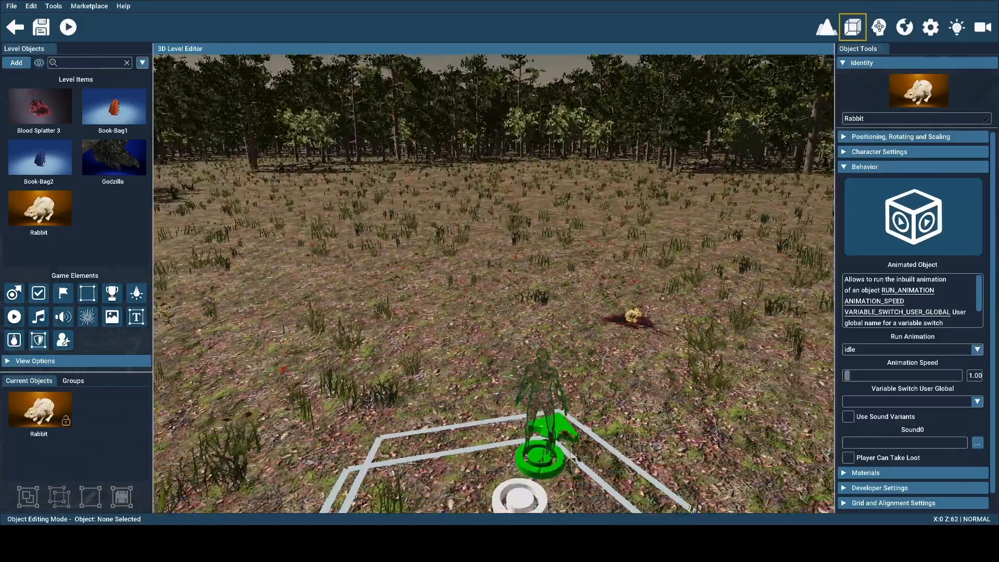
key("s")
key("a")
key("w")
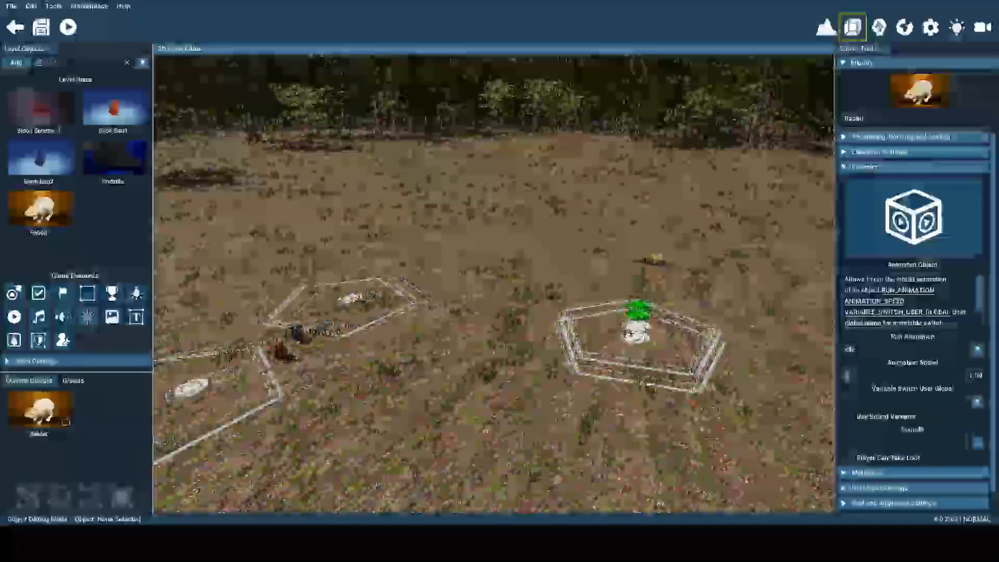
key("s")
right_click_drag(513, 318, 533, 379)
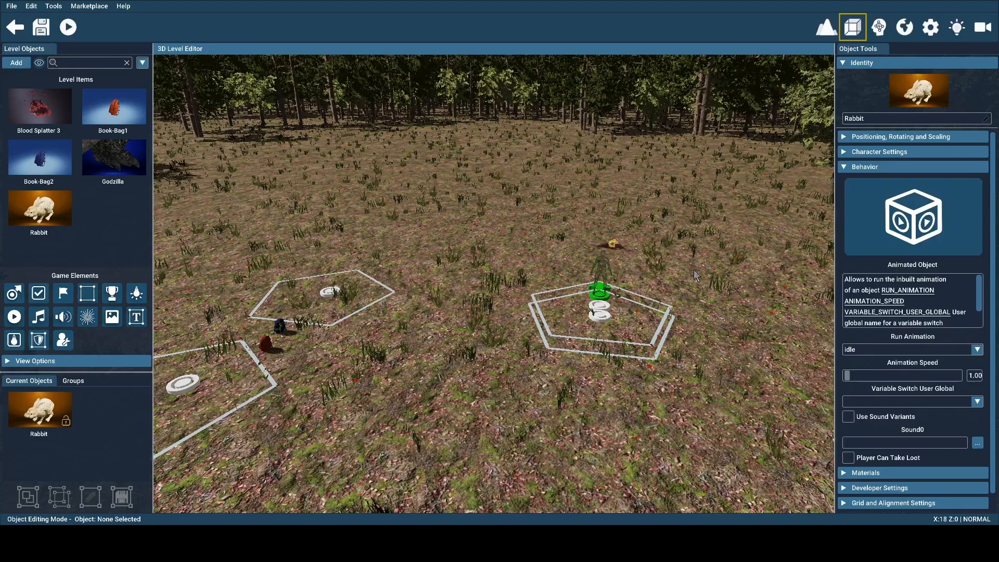
Review the visual logic connections between the objects and inspect the Timed Event behavior of the trigger zone nearest the red book bag
left_click(871, 34)
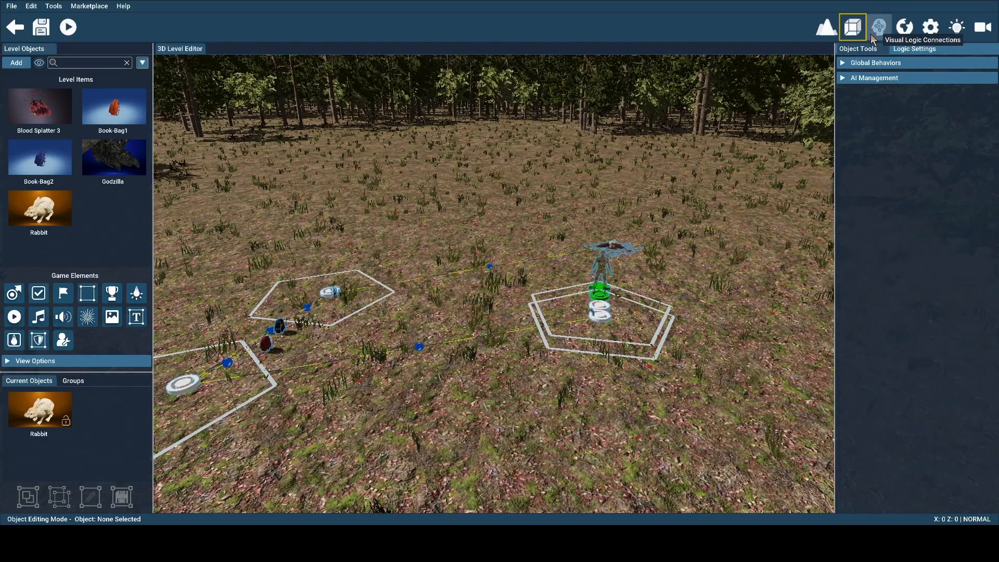
left_click(870, 34)
left_click(431, 305)
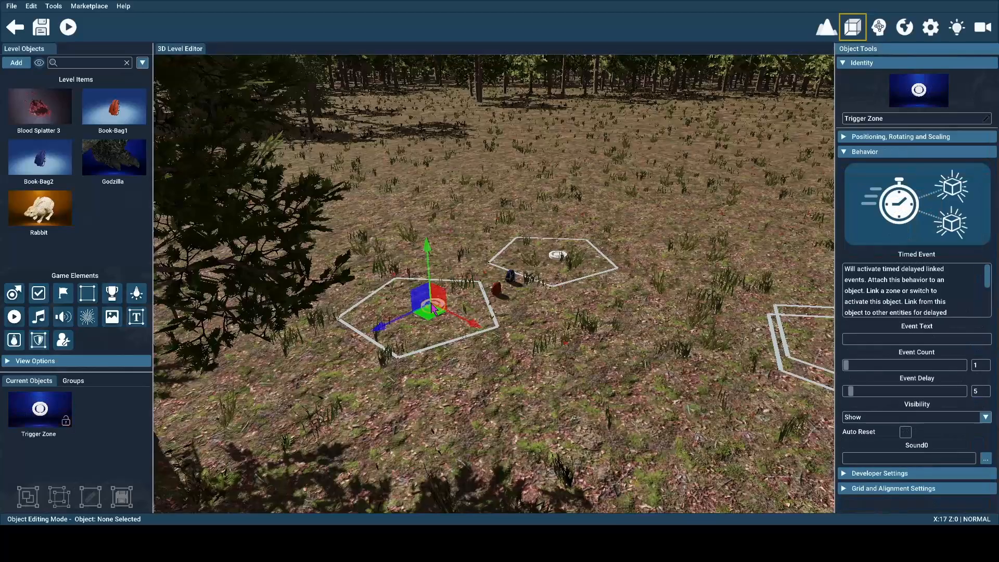
key("w")
right_click_drag(513, 362, 516, 364)
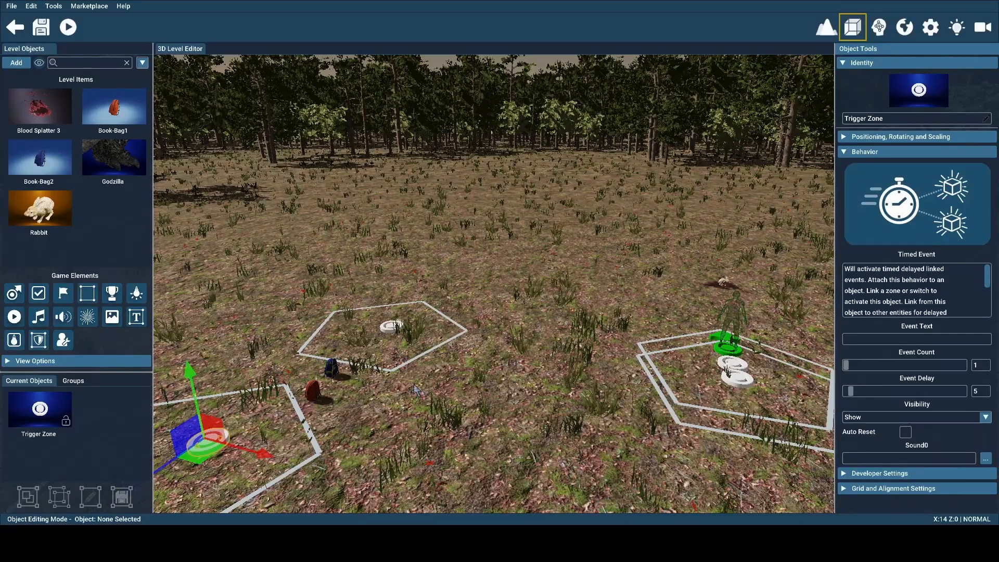
Inspect the Add Movement behavior of Book-Bag1 and look over the objects it relates to
left_click(313, 394)
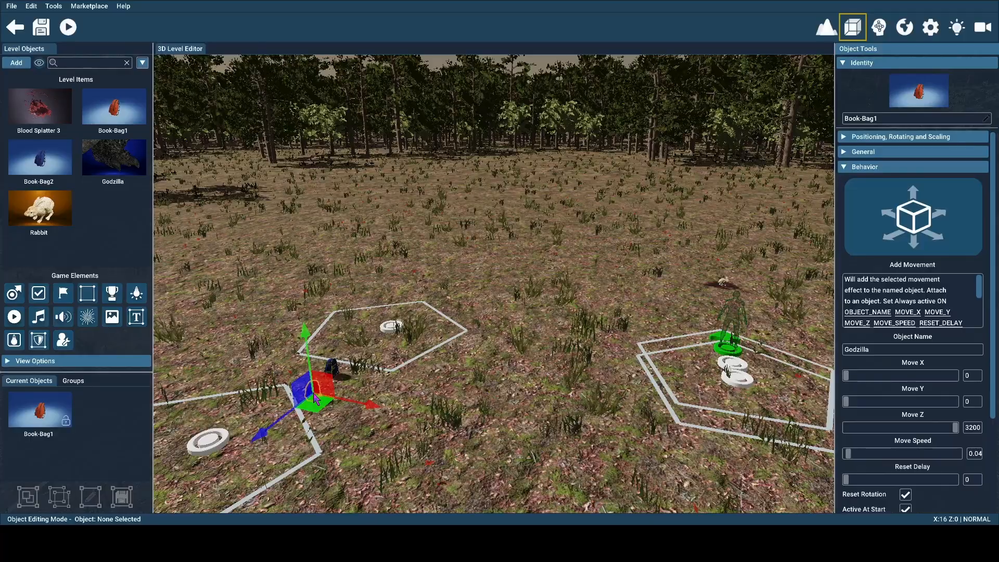
mouse_move(315, 396)
right_mouse_down()
mouse_move(279, 214)
mouse_move(520, 229)
right_mouse_up()
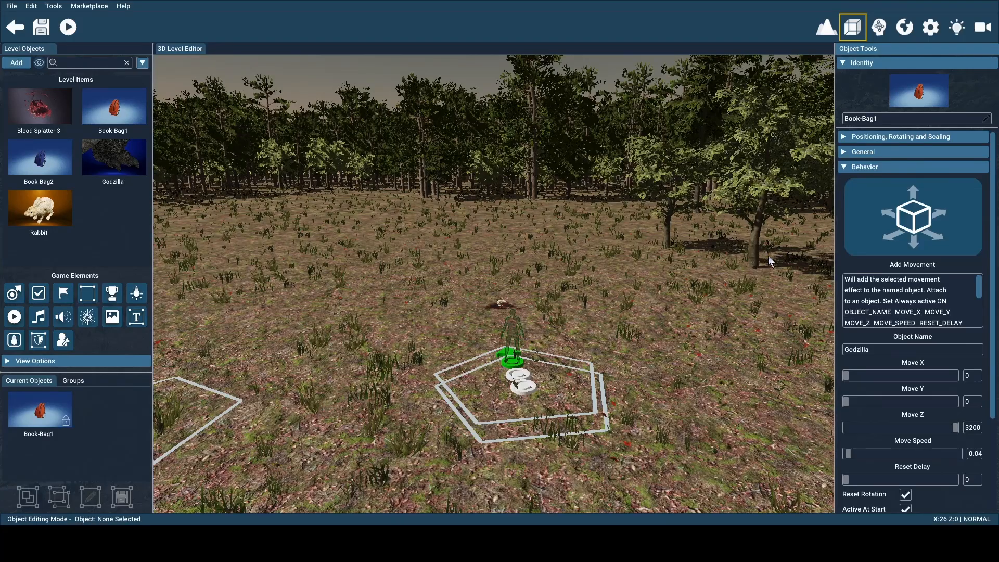
right_click_drag(734, 277, 482, 281)
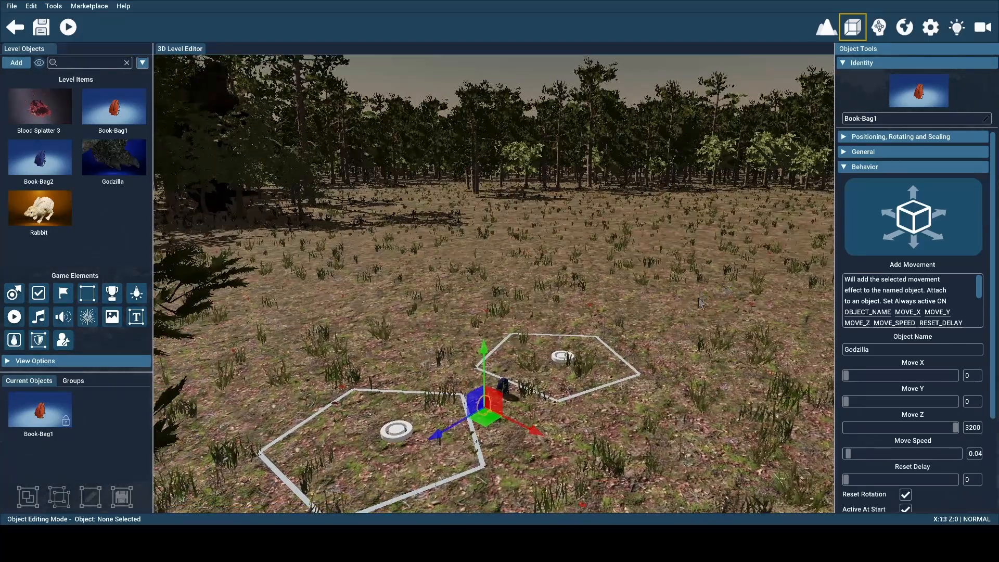
Inspect the Hideshow Named behavior of Book-Bag2 and look over to the rabbit it targets
left_click(503, 389)
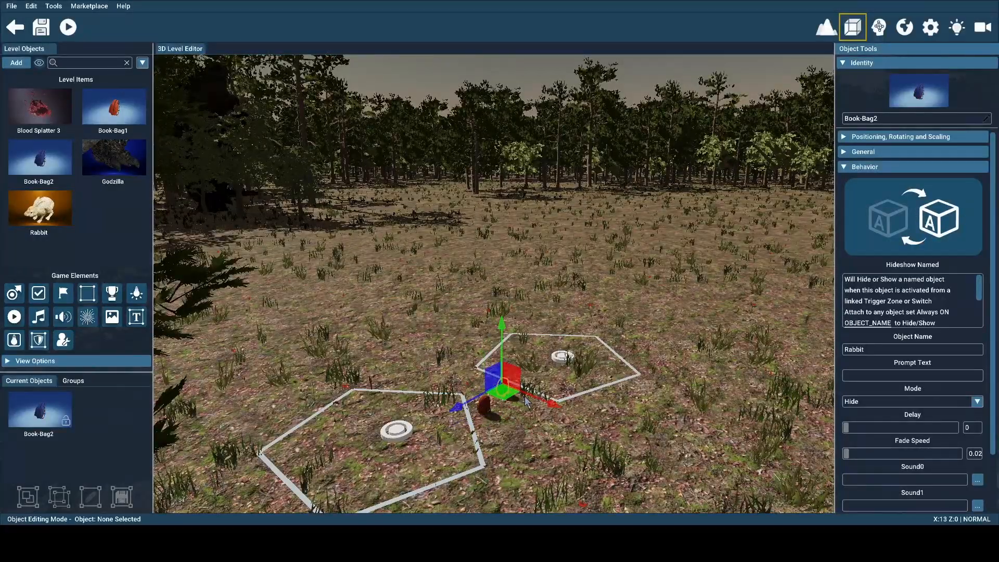
right_click_drag(521, 396, 539, 404)
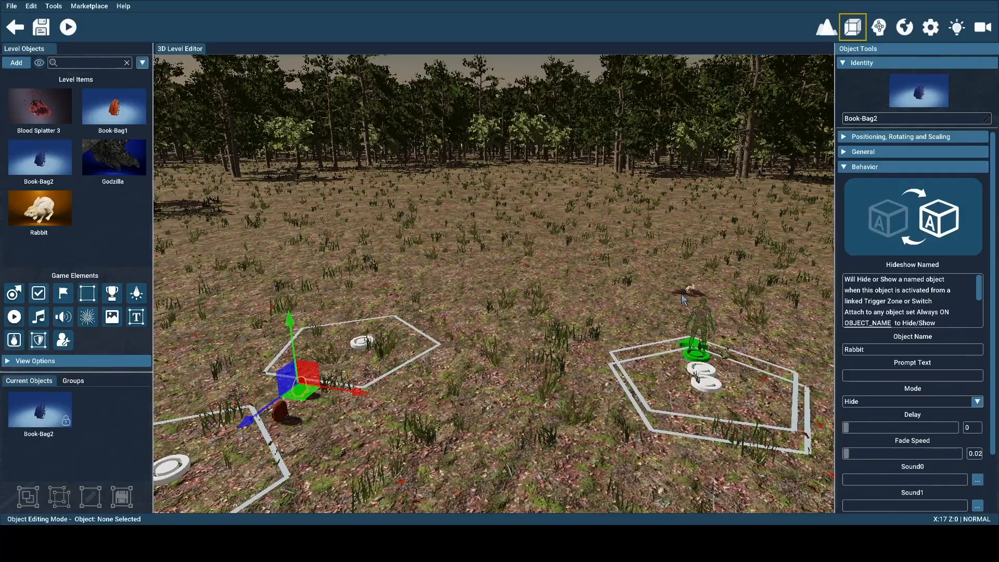
right_click_drag(681, 294, 670, 295)
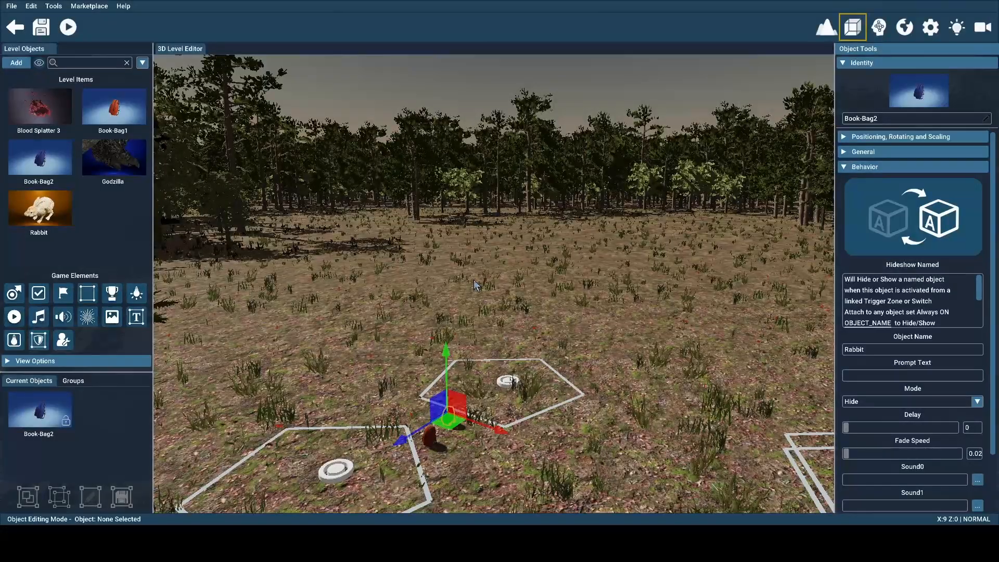
Inspect the Timed Event settings of the trigger zone behind the blue book bag and review its logic connections
right_click_drag(481, 277, 489, 278)
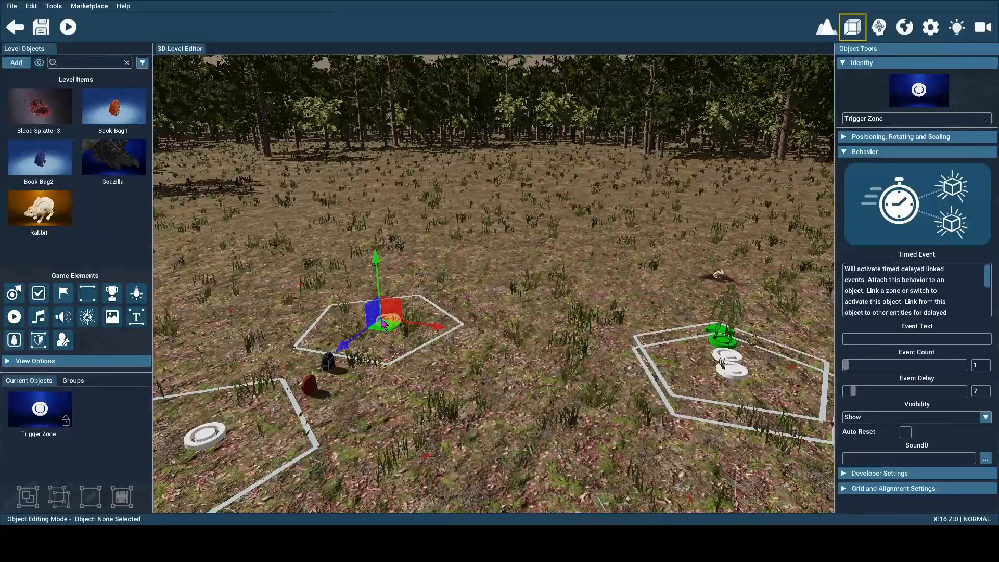
left_click(882, 28)
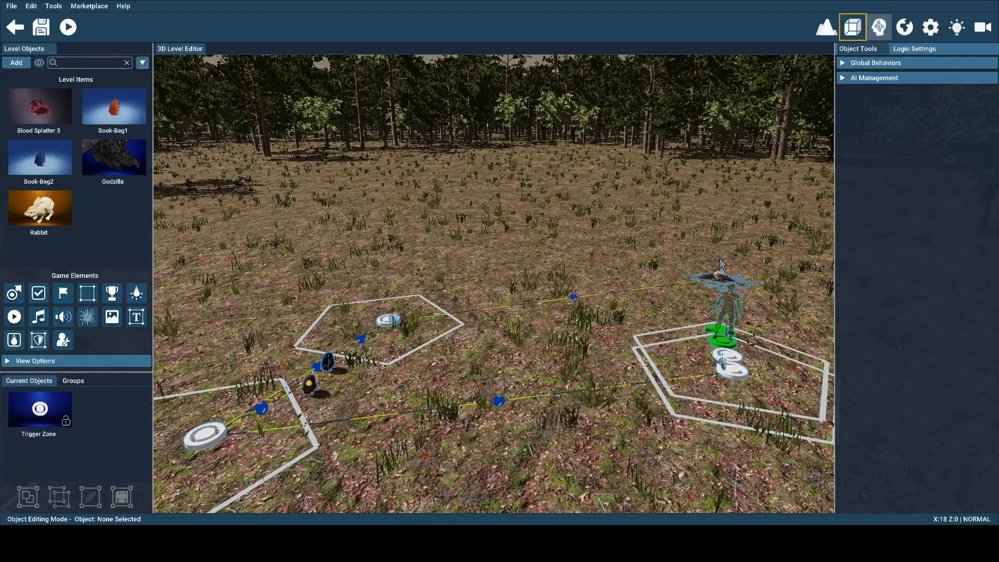
left_click(870, 29)
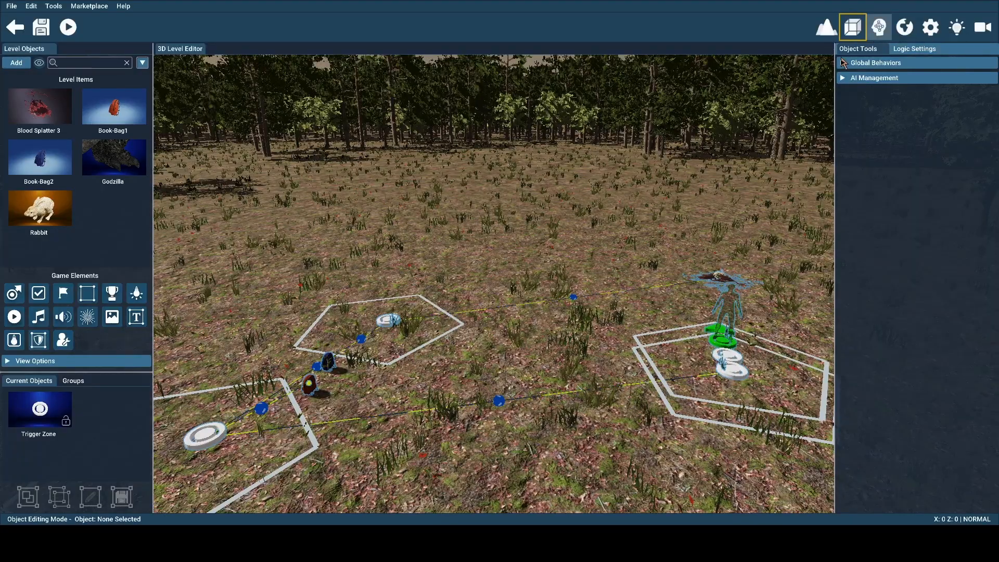
left_click(876, 33)
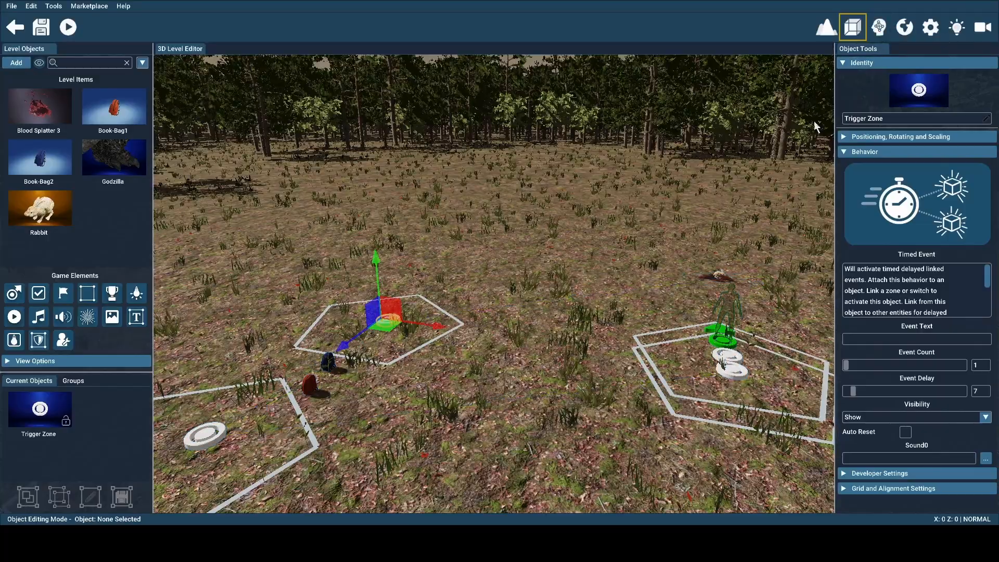
Select the rabbit beyond the player start and read through its Animated Object behavior description
right_click_drag(814, 122, 908, 70)
key("w")
right_click_drag(656, 234, 674, 295)
left_click(629, 295)
key("w")
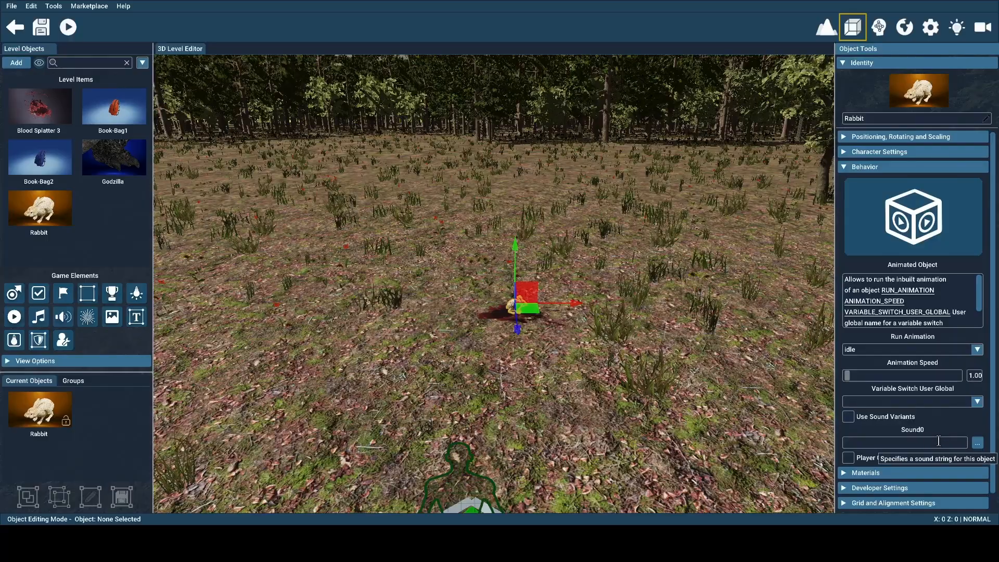
left_click_drag(978, 297, 978, 319)
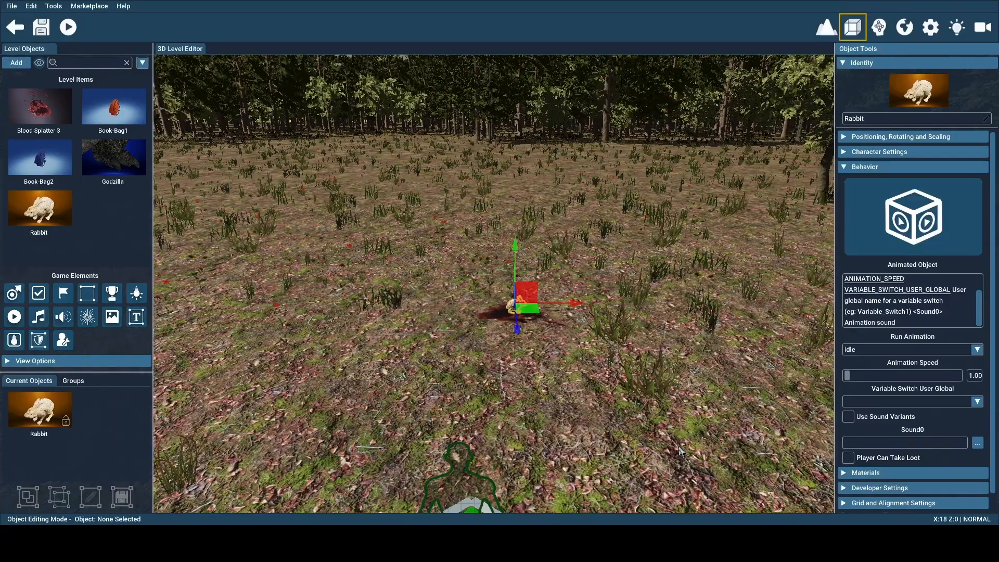
Temporarily enable Player Can Take Loot on the rabbit to view the Loot Object 1 collectible choices, and disable it again
left_click(847, 458)
scroll(990, 463, "down", 2)
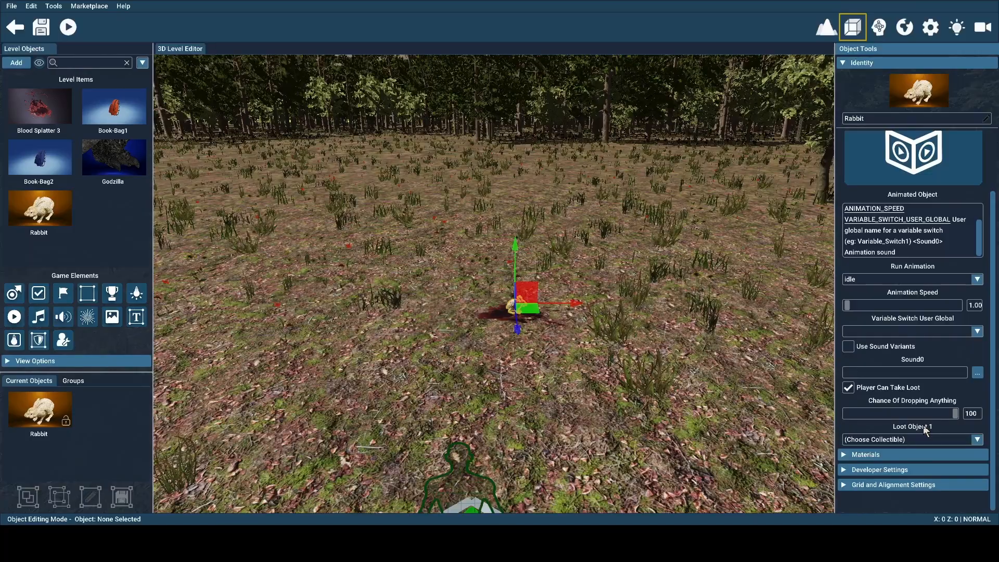
left_click(918, 437)
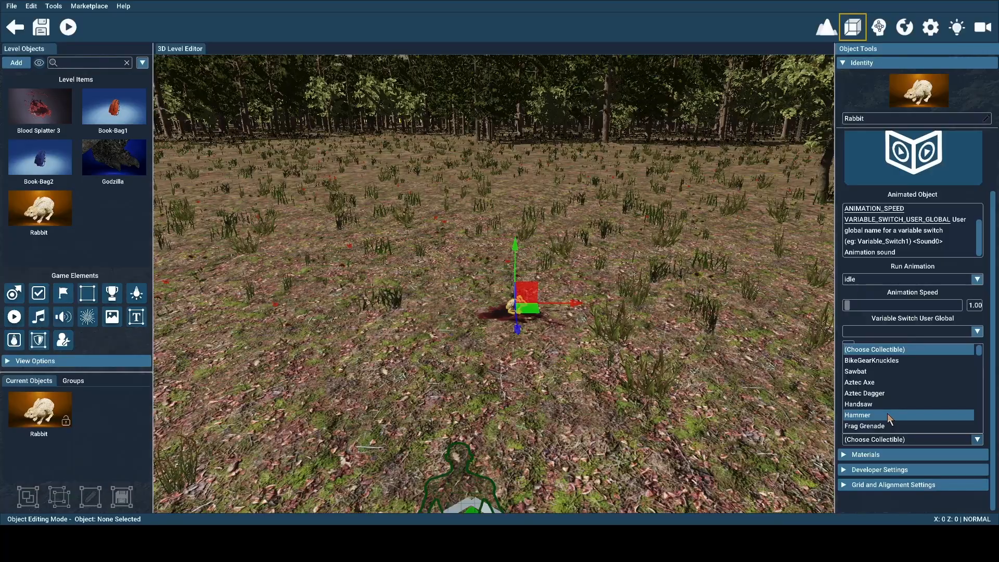
left_click(986, 416)
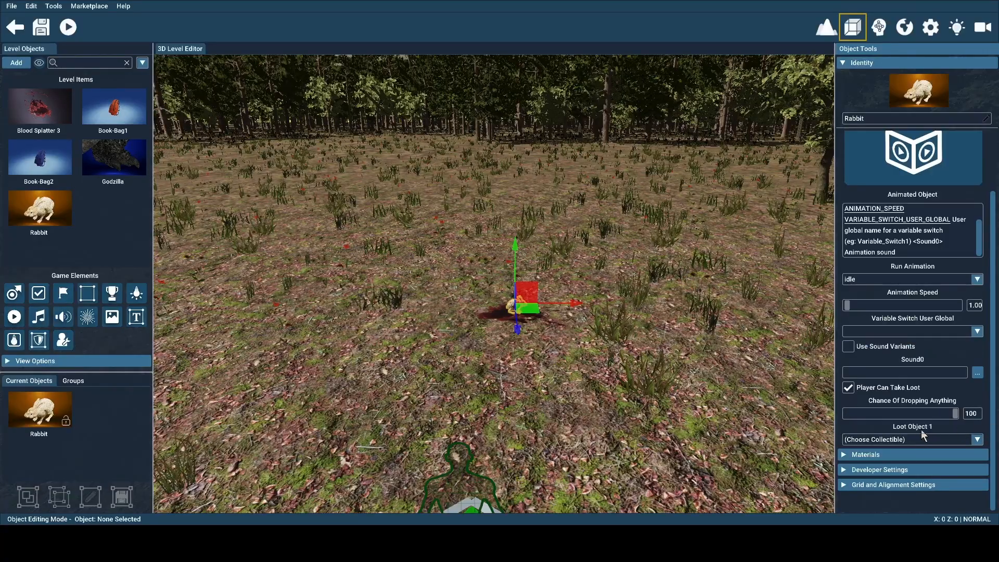
left_click(848, 390)
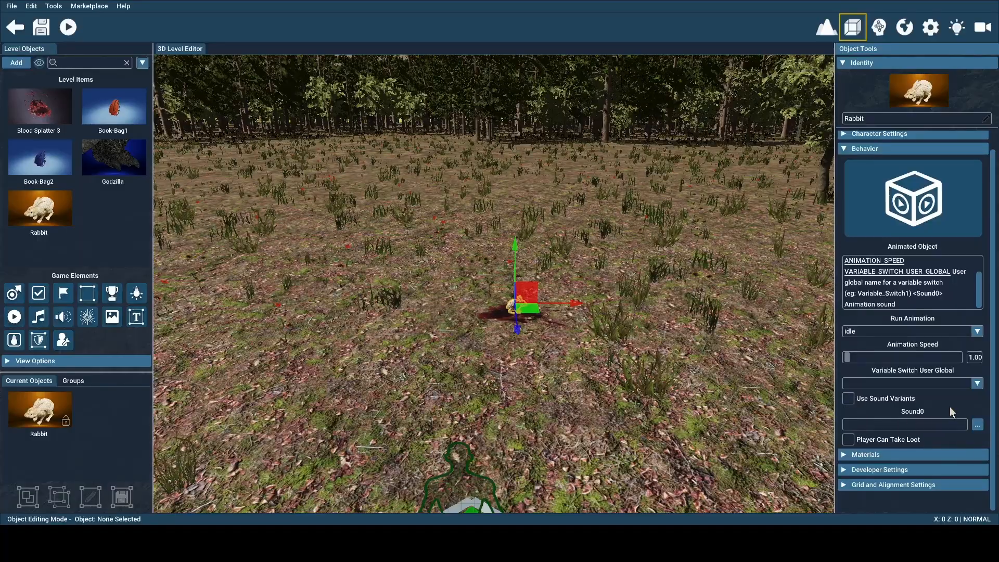
right_click_drag(707, 404, 443, 359)
right_click_drag(486, 160, 470, 158)
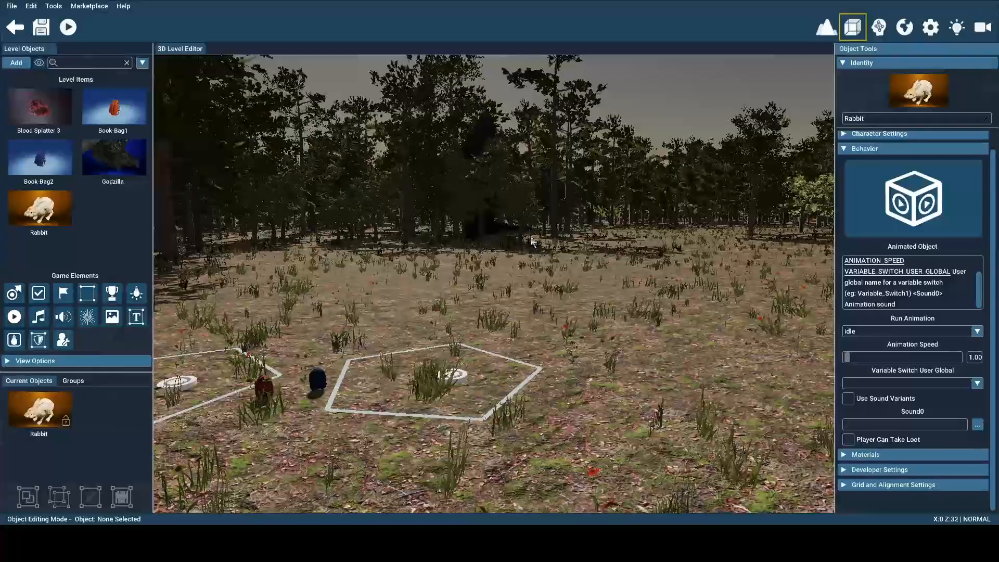
right_click_drag(495, 238, 716, 313)
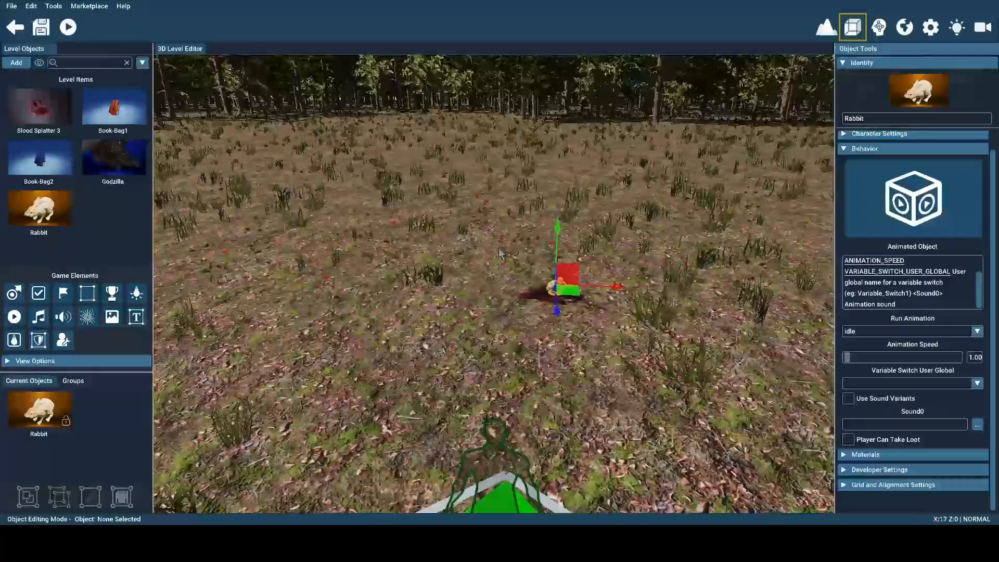